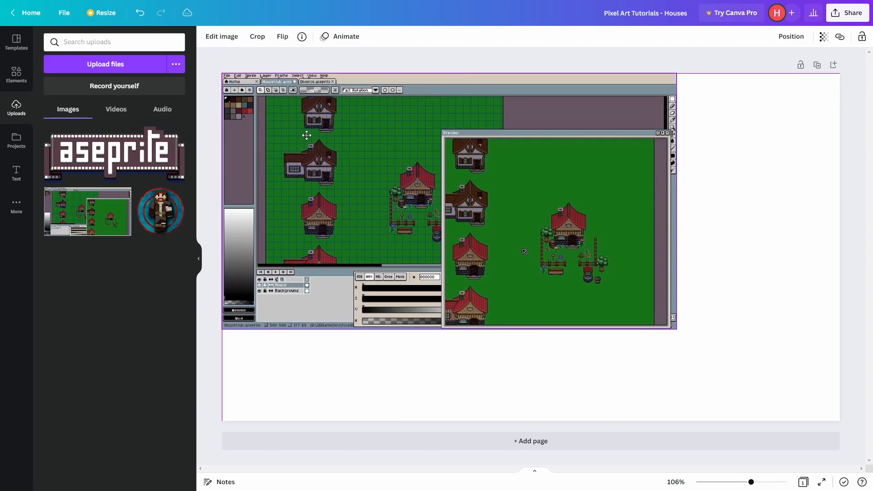
Enlarge the pixel-art screenshot to the full page width and shift it up, leaving a free strip along the page bottom.
drag(564, 273, 564, 256)
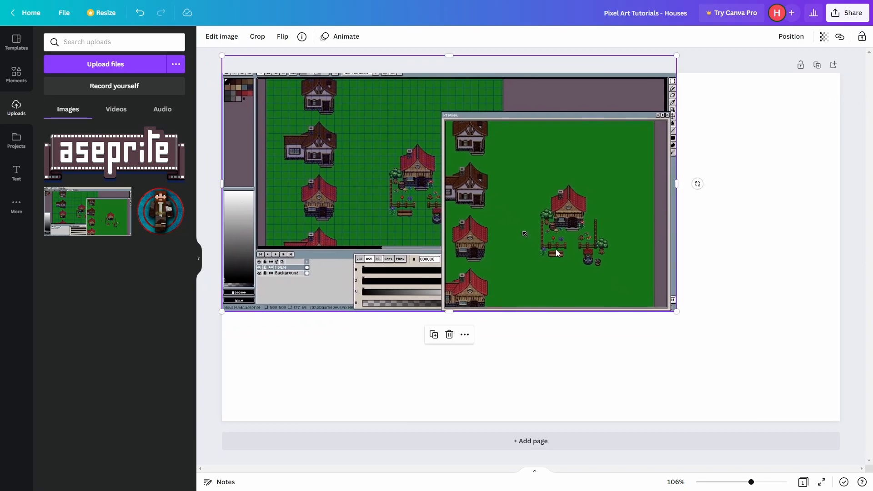
drag(675, 312, 839, 400)
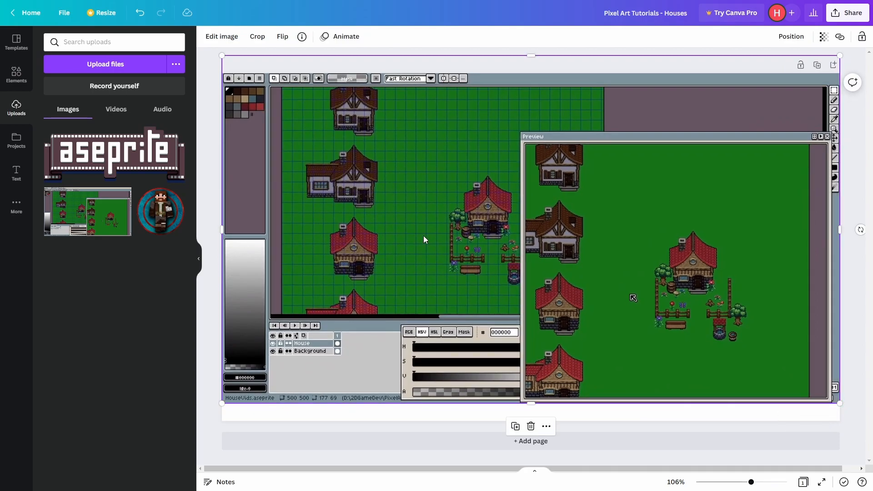
scroll(442, 270, down, 3)
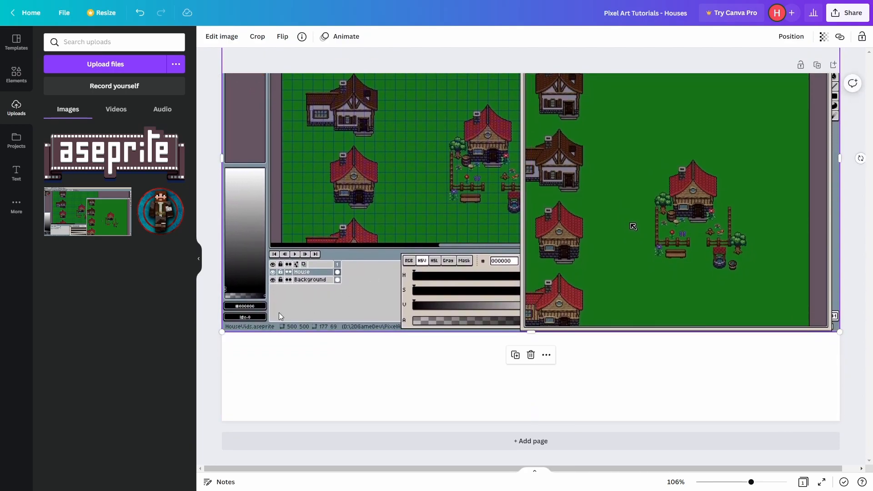
Add a grey square at the page's bottom-left corner and stretch it into a banner across the full page width.
click(14, 77)
drag(55, 115, 246, 359)
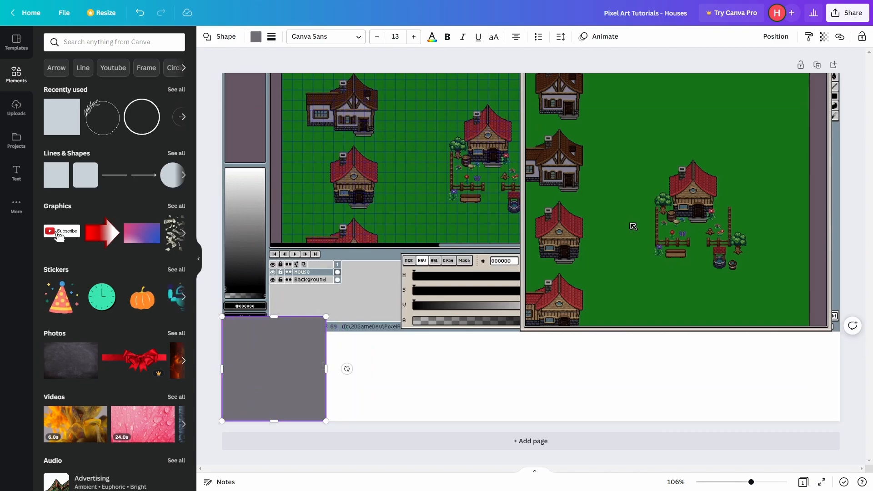
drag(325, 367, 840, 370)
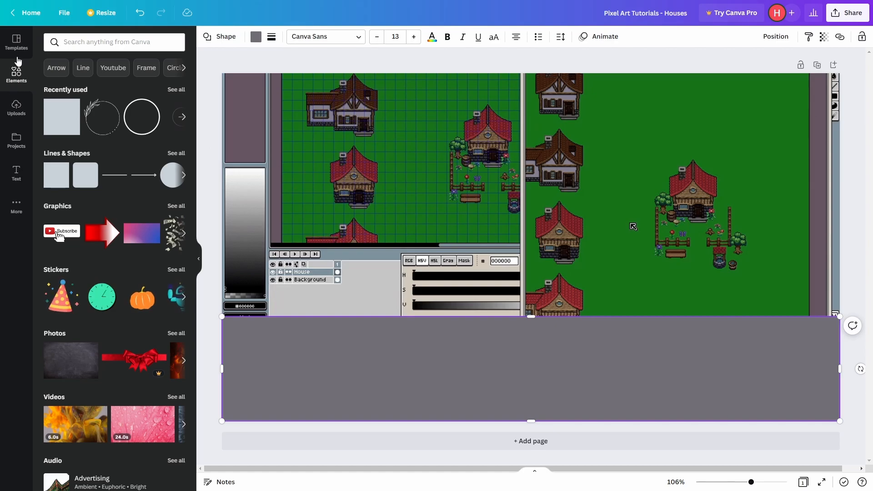
Add the uploaded round character avatar, shrink it and place it at the left end of the grey banner.
click(16, 105)
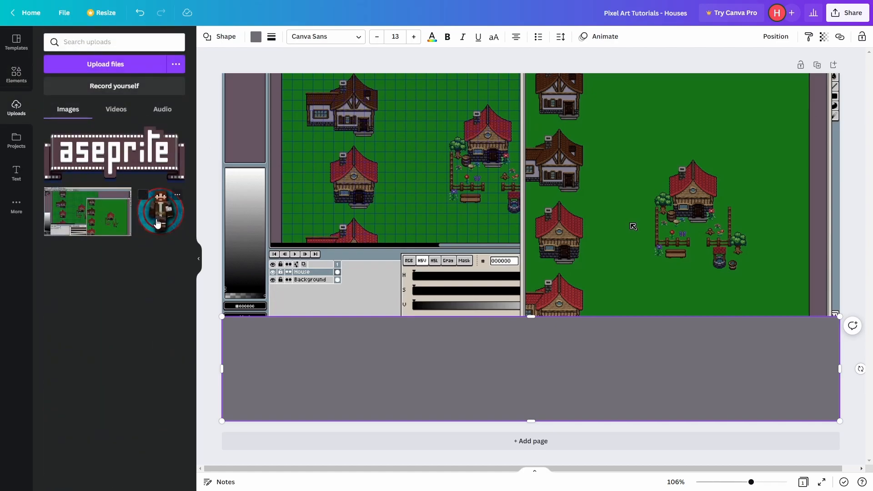
drag(157, 220, 269, 294)
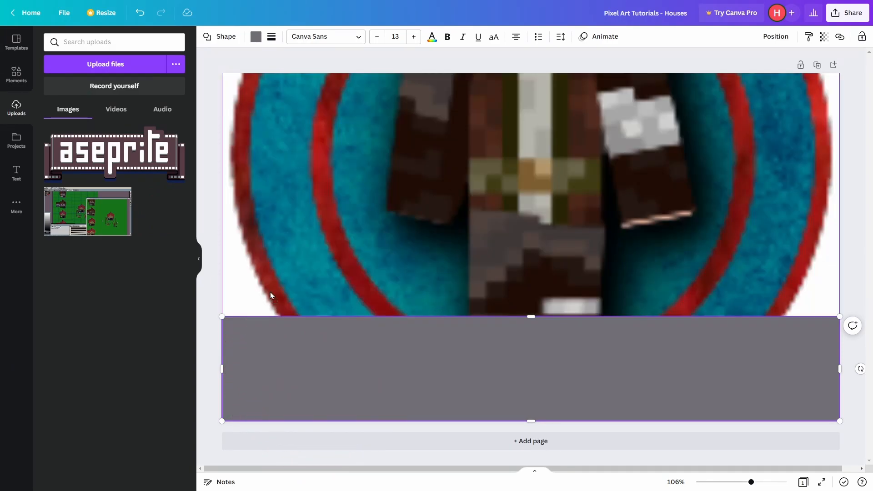
drag(336, 231, 310, 307)
drag(406, 253, 317, 345)
drag(274, 377, 265, 366)
Add the uploaded Aseprite logo, shrink it onto the banner's right end, and nudge the avatar slightly to the right.
drag(108, 164, 504, 313)
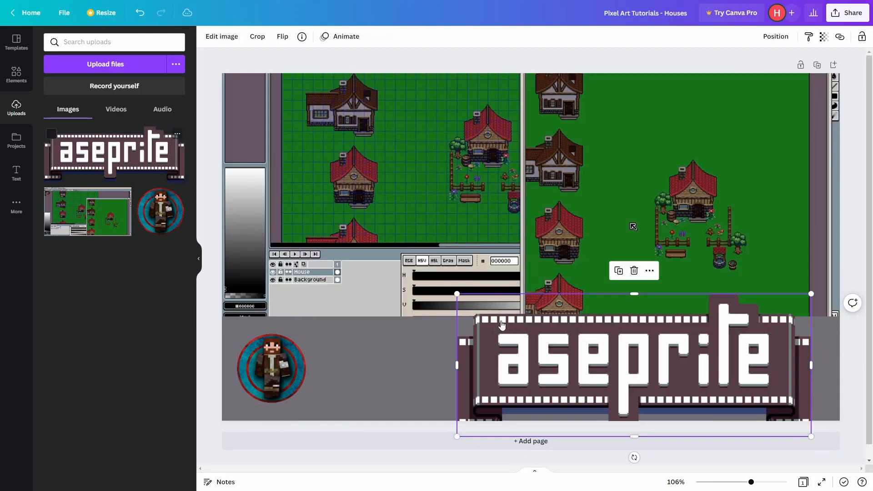
drag(457, 437, 665, 344)
drag(722, 327, 750, 374)
drag(273, 370, 276, 369)
click(207, 363)
Enter "Pixel Art Tutorials" and "- Houses -" on two lines in the banner and set the text's font size to 25.
click(503, 366)
click(504, 367)
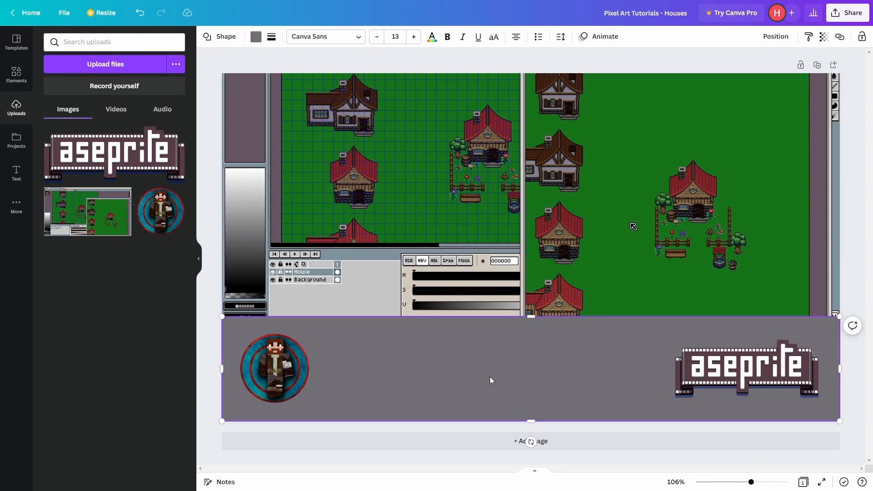
text(Pixel Art Tutorials)
key(Return)
key(ctrl+shift+8)
key(ctrl+z)
text(Houses -)
key(BackSpace)
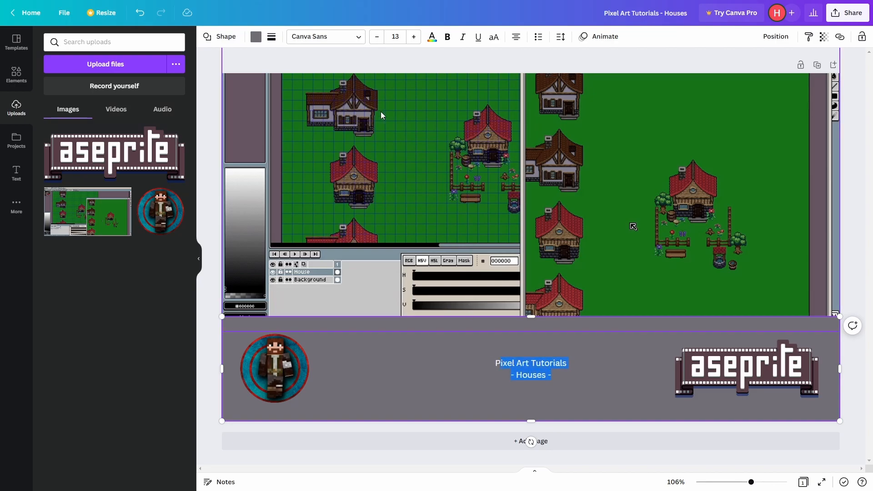
click(394, 36)
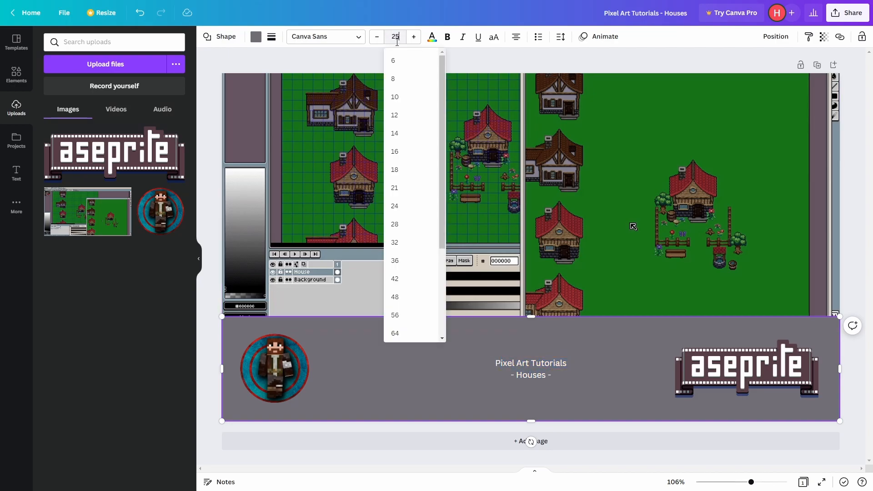
key(Return)
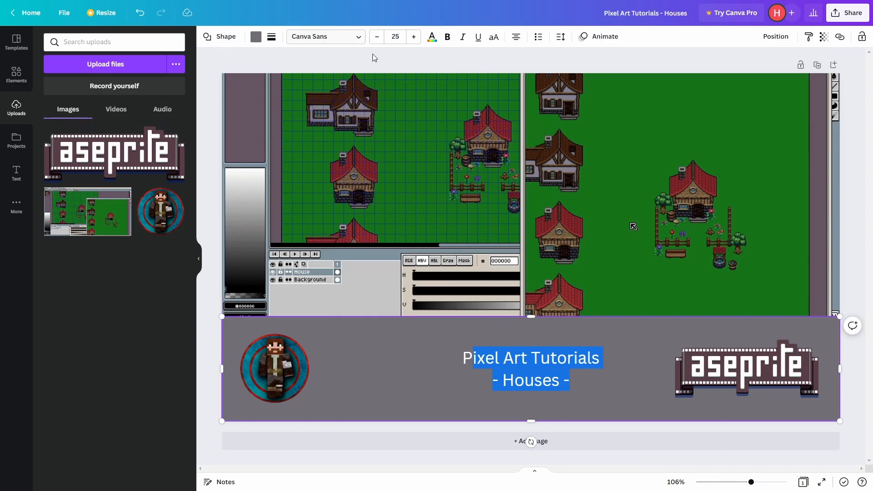
Try the League Spartan, Arimo and Alegreya fonts on the banner text and undo the font changes.
click(335, 36)
click(103, 91)
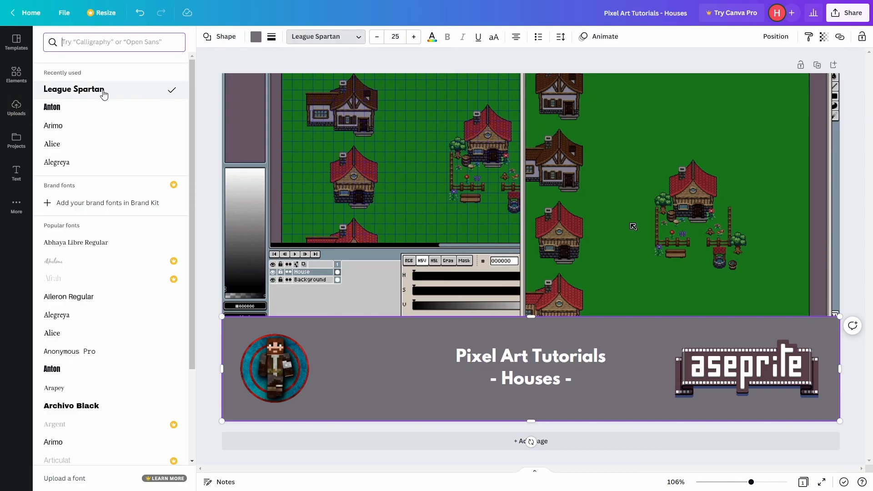
click(86, 126)
click(89, 162)
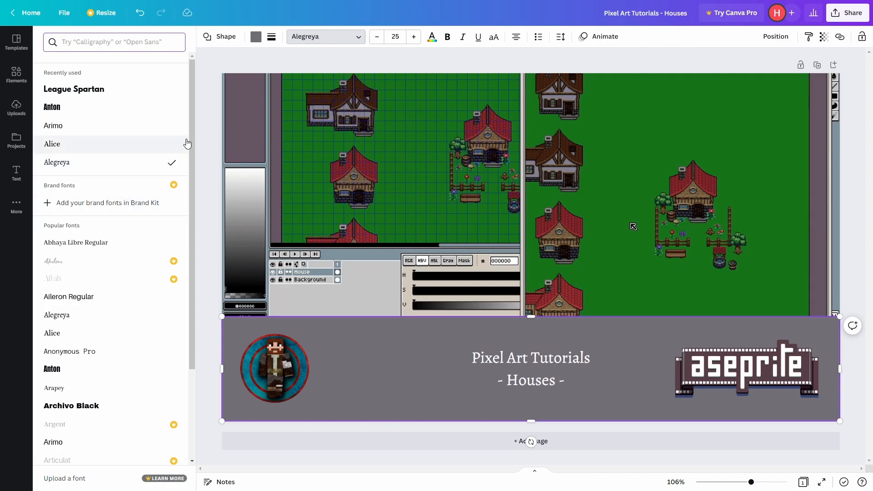
key(Tab)
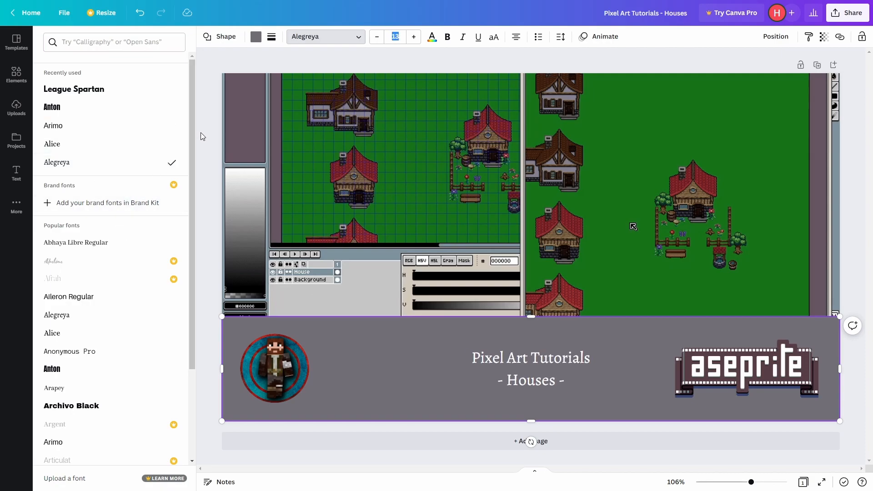
key(ctrl+z)
key(ctrl+z)
key(ctrl+z)
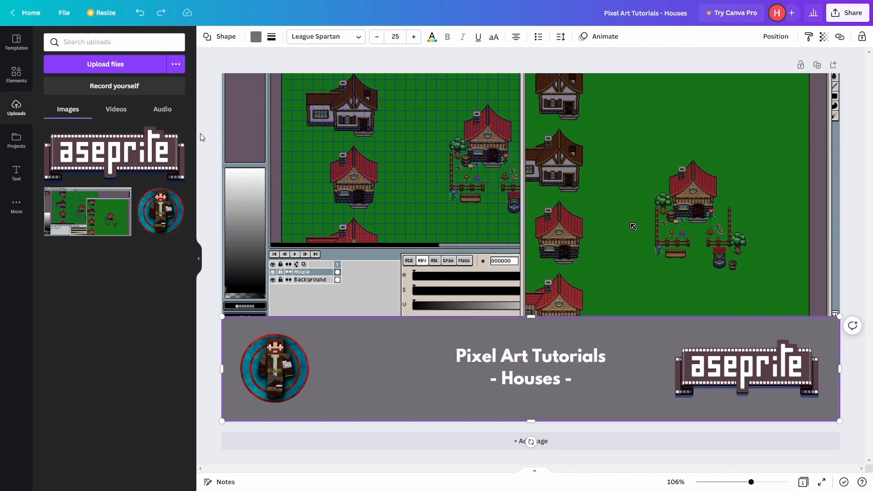
key(ctrl+z)
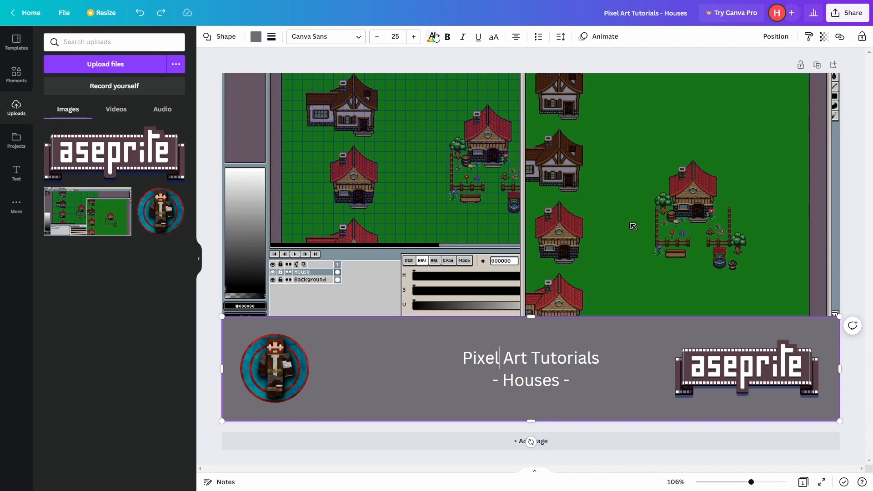
Try other colours on the banner text, including coral red and teal, and return it to white.
click(432, 36)
click(126, 339)
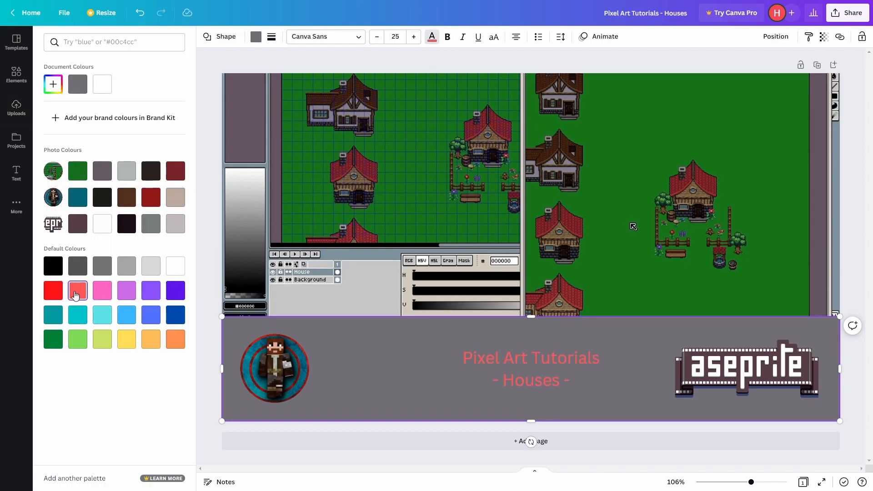
click(126, 223)
click(102, 218)
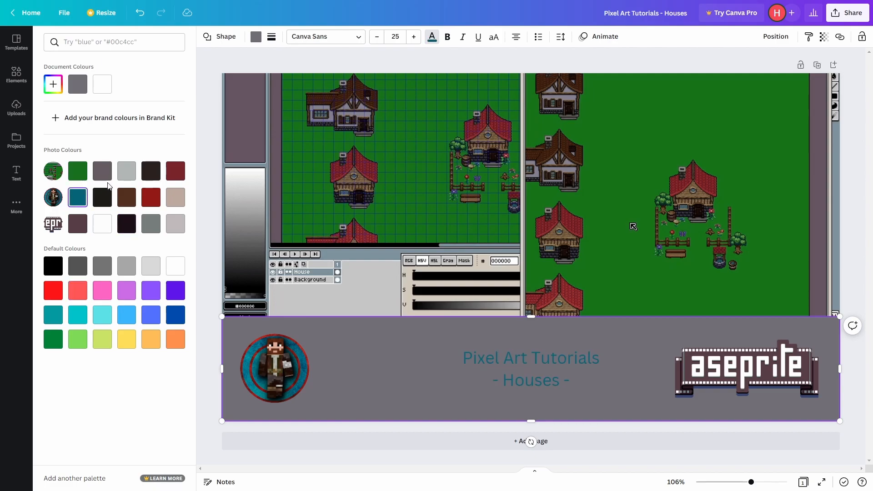
key(Escape)
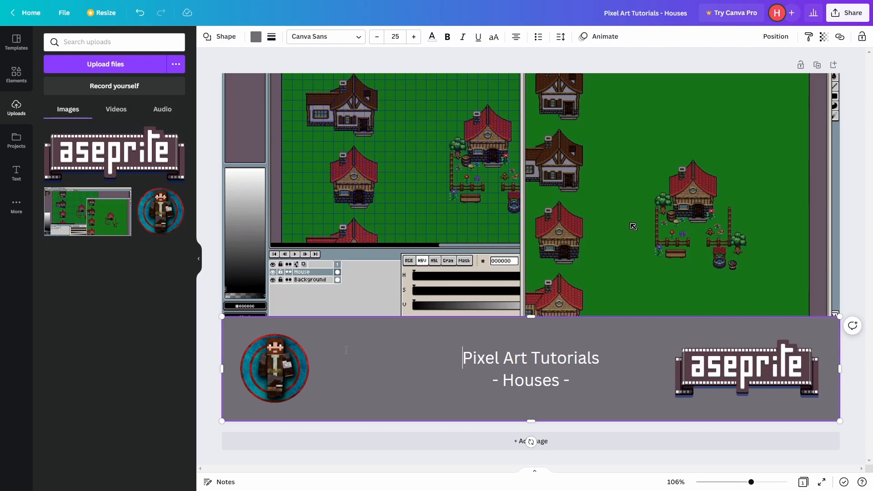
Recolour the banner from the avatar's teal photo colour, adjusting saturation and hue to a custom muted blue.
click(257, 36)
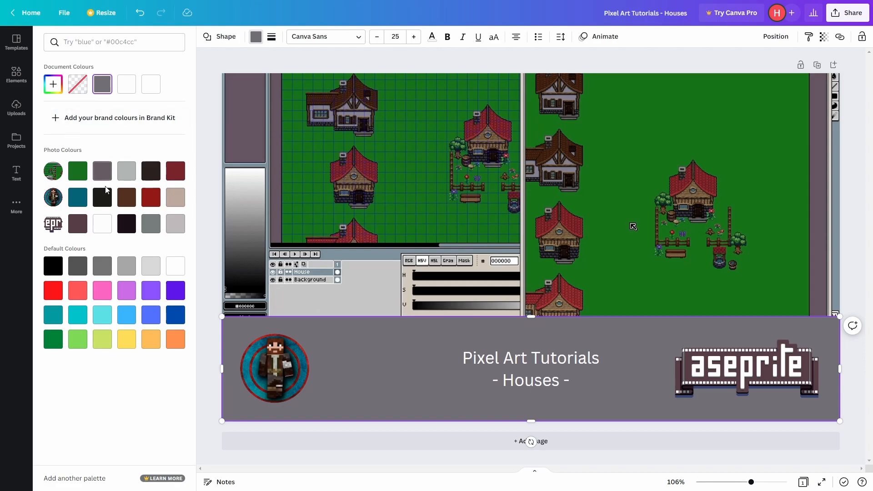
click(77, 197)
click(53, 84)
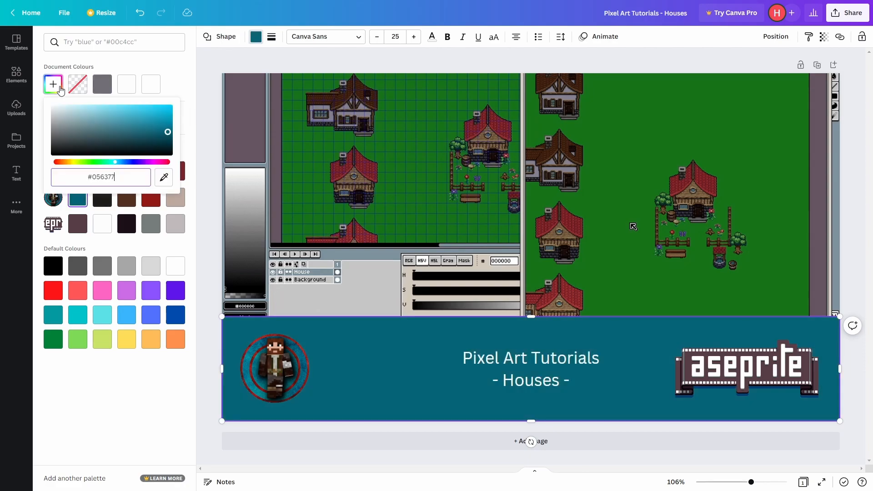
mouse_move(120, 132)
mouse_down()
mouse_move(133, 126)
mouse_move(110, 119)
mouse_move(104, 133)
mouse_move(124, 132)
mouse_up()
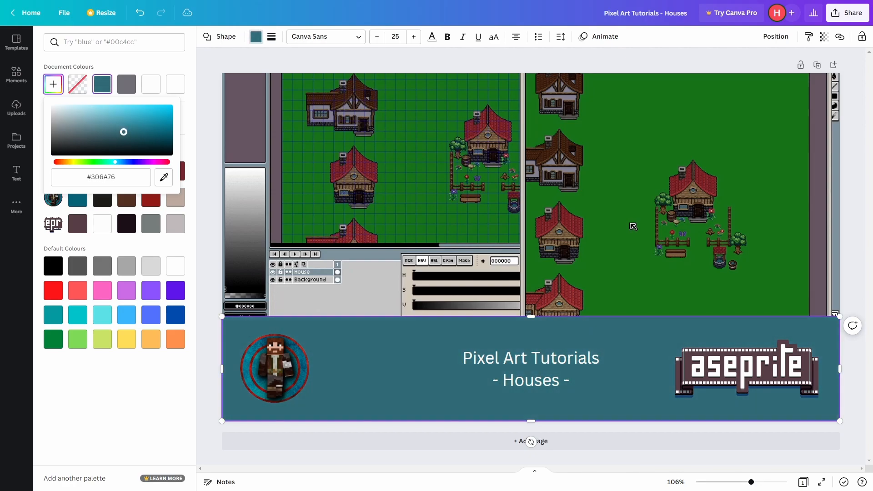
drag(115, 162, 133, 129)
click(207, 192)
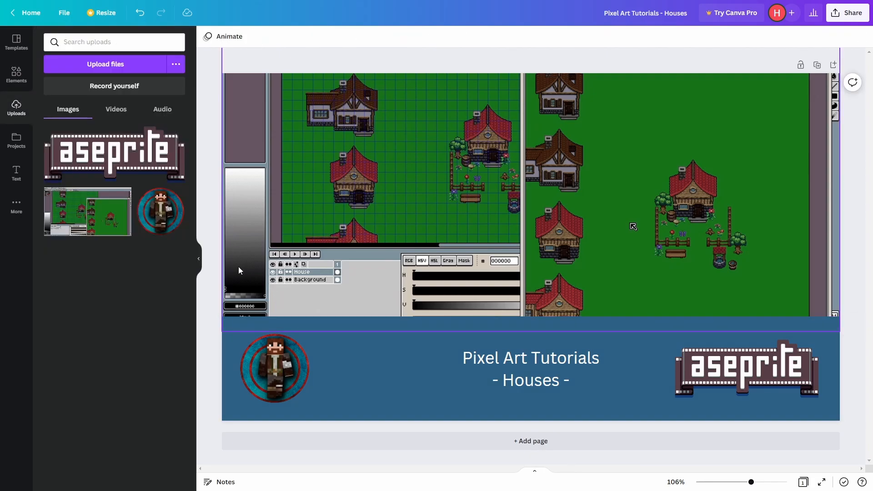
Shrink the Aseprite logo slightly and align it vertically near the banner's right end.
click(752, 372)
drag(682, 400, 698, 390)
drag(742, 363, 742, 363)
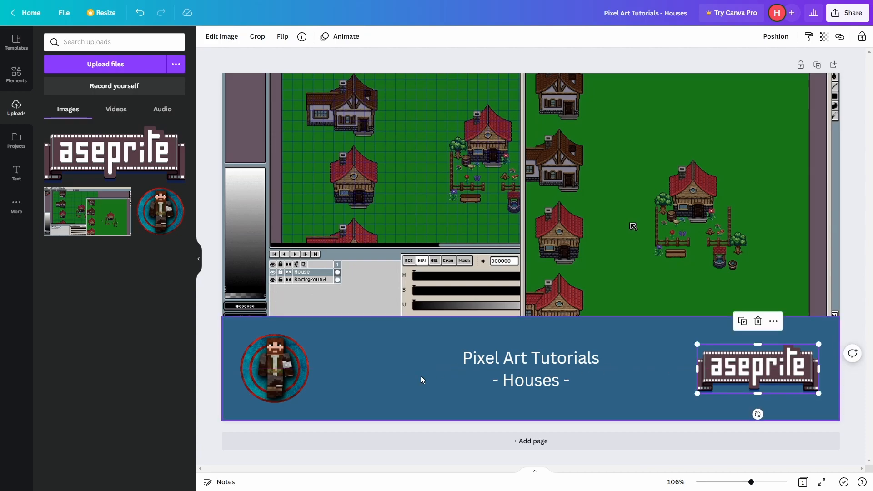
click(211, 364)
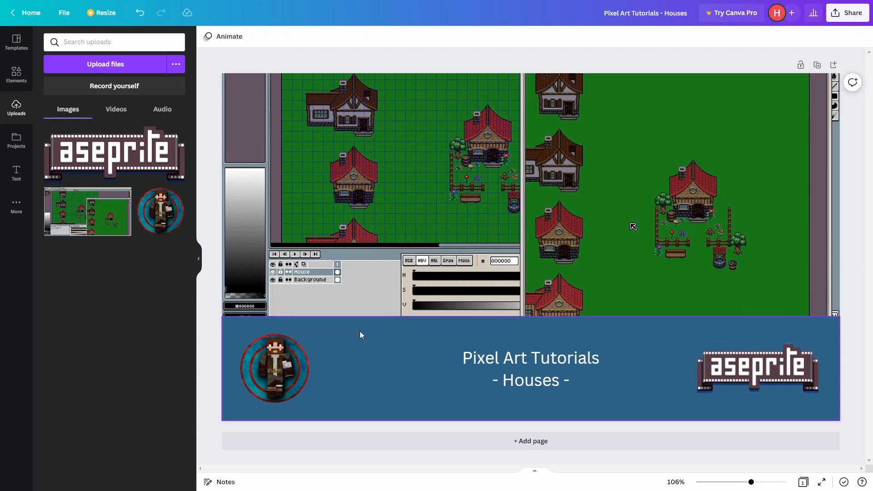
Shift the pixel-art screenshot slightly down behind the banner so the Preview window's title bar shows.
mouse_move(359, 241)
mouse_down()
mouse_move(359, 220)
mouse_move(361, 280)
mouse_move(360, 257)
mouse_up()
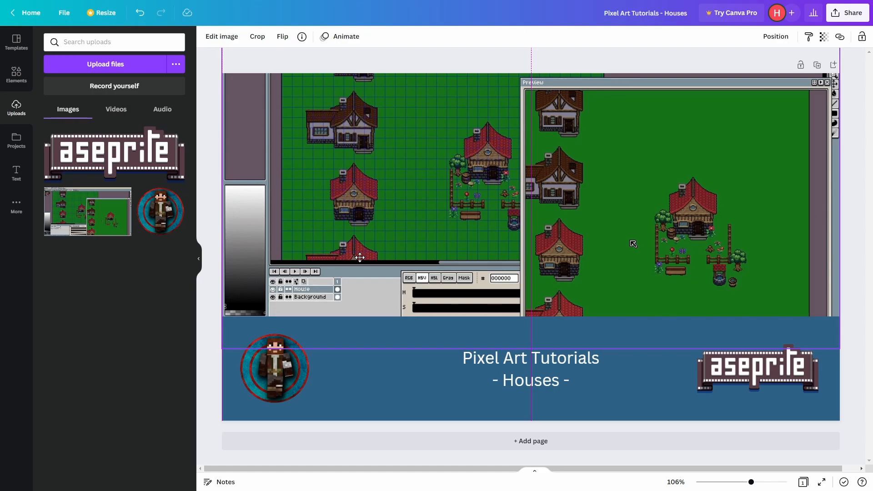
drag(359, 257, 360, 257)
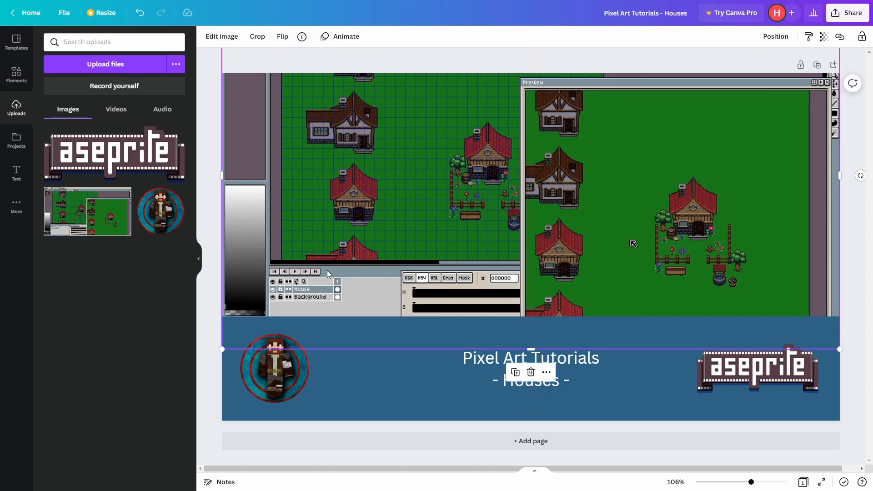
click(201, 300)
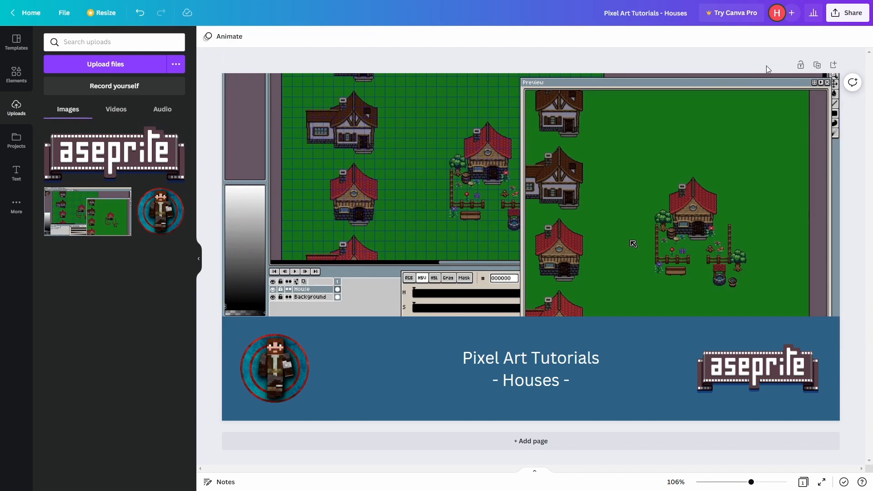
Download the design as a PNG and open the downloaded file Pixel Art Tutorials - Houses.png.
click(836, 18)
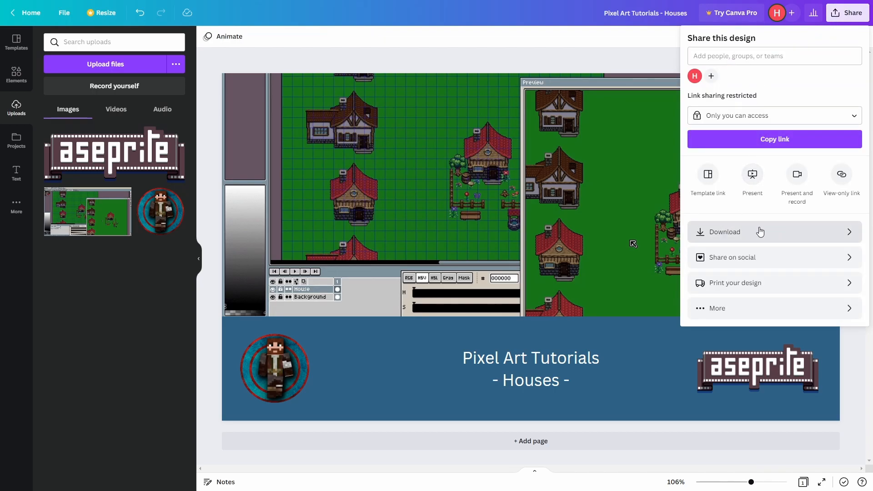
click(760, 232)
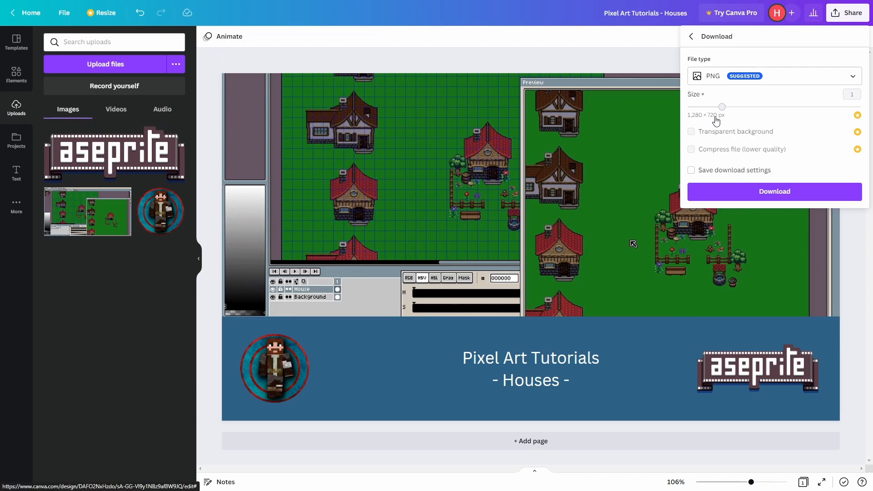
click(712, 195)
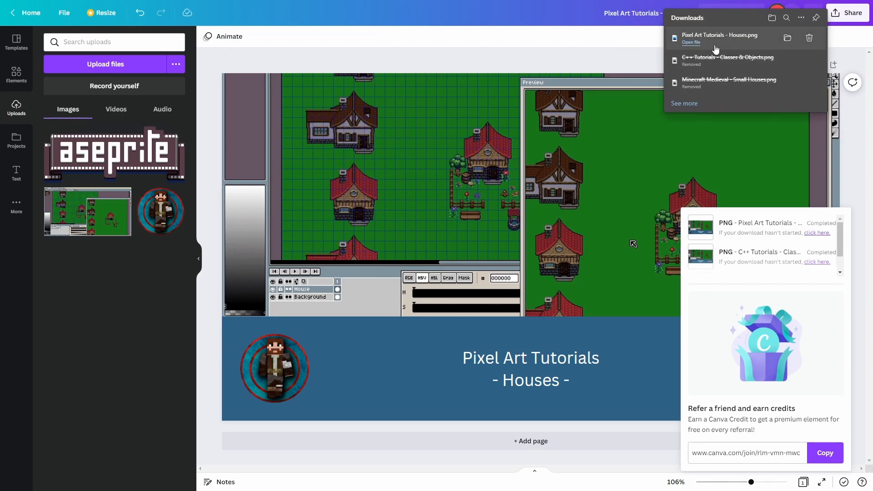
click(700, 43)
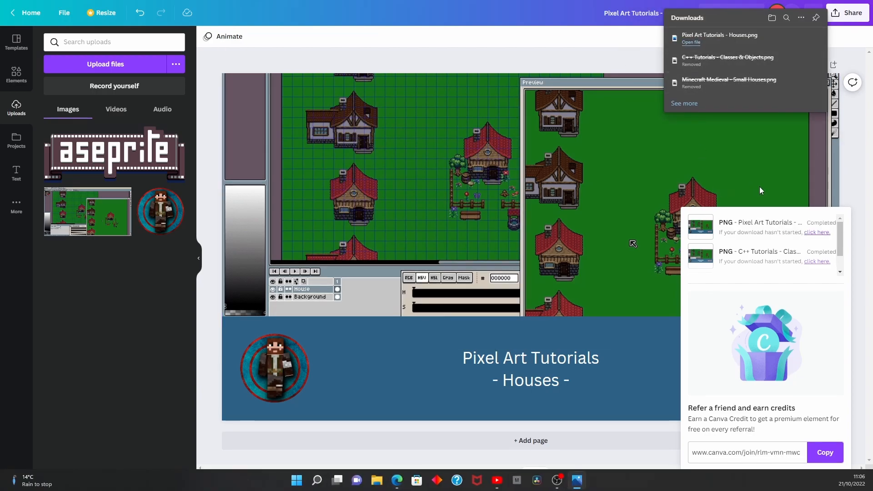
click(580, 489)
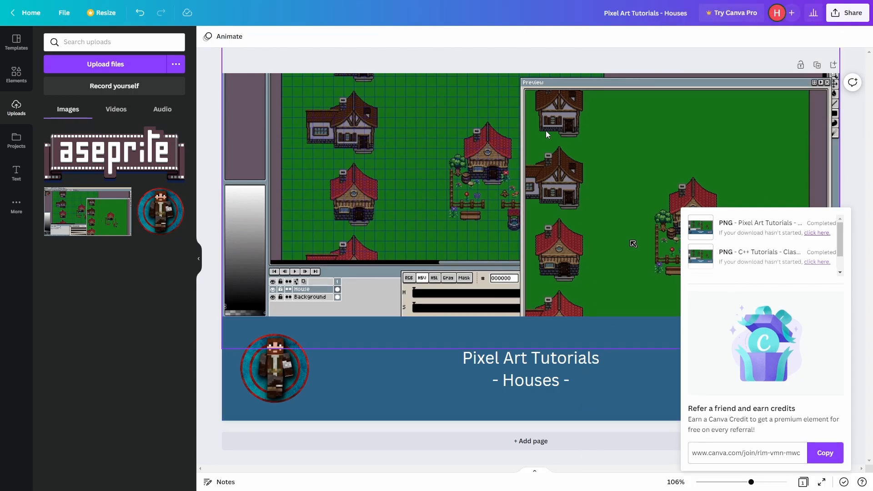